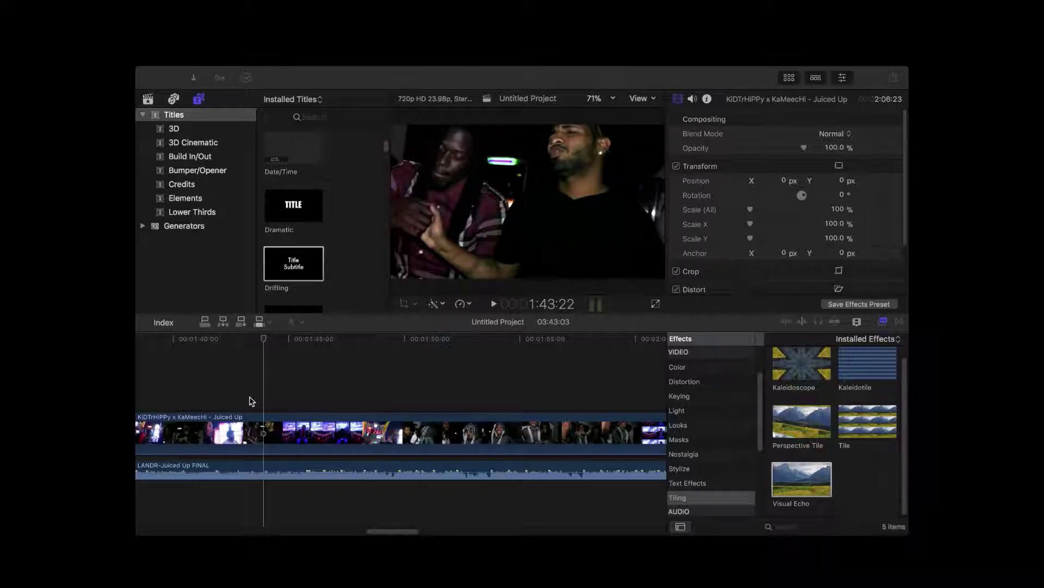
Step: Play the music video and scrub 1:41–1:43, then park the playhead at 1:48:03
click(251, 401)
key(space)
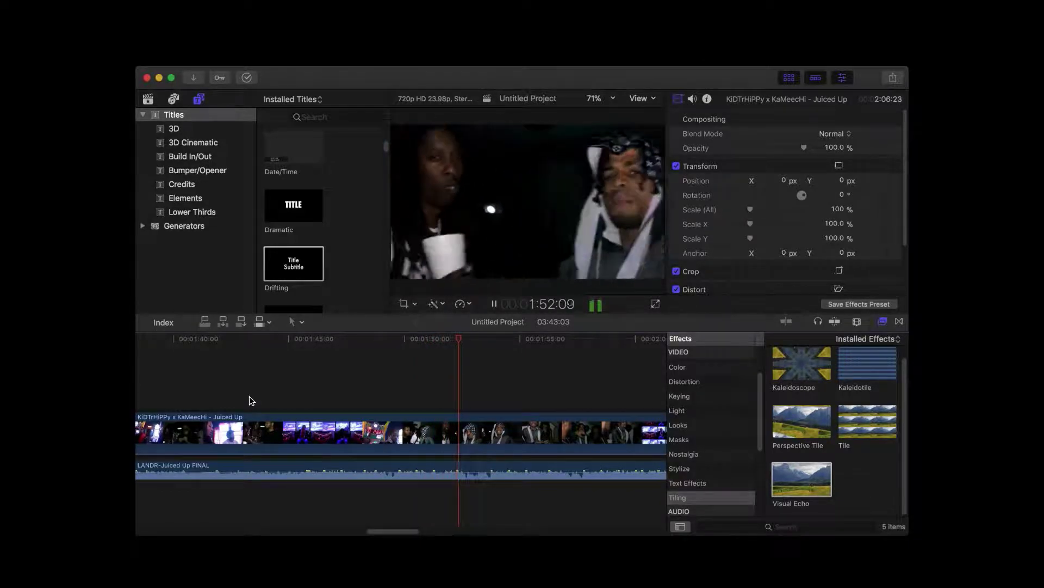
key(space)
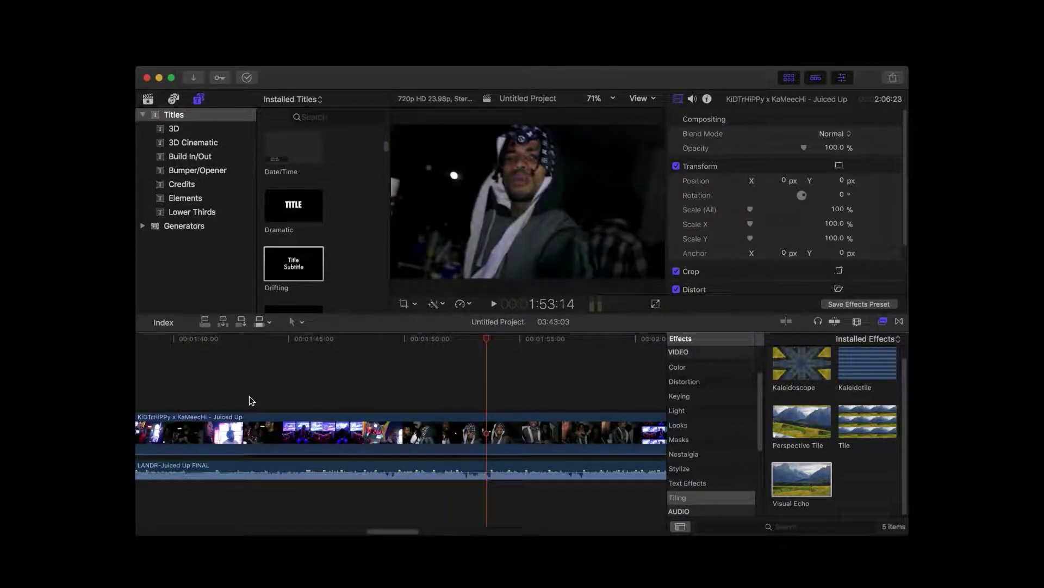
click(250, 401)
click(188, 405)
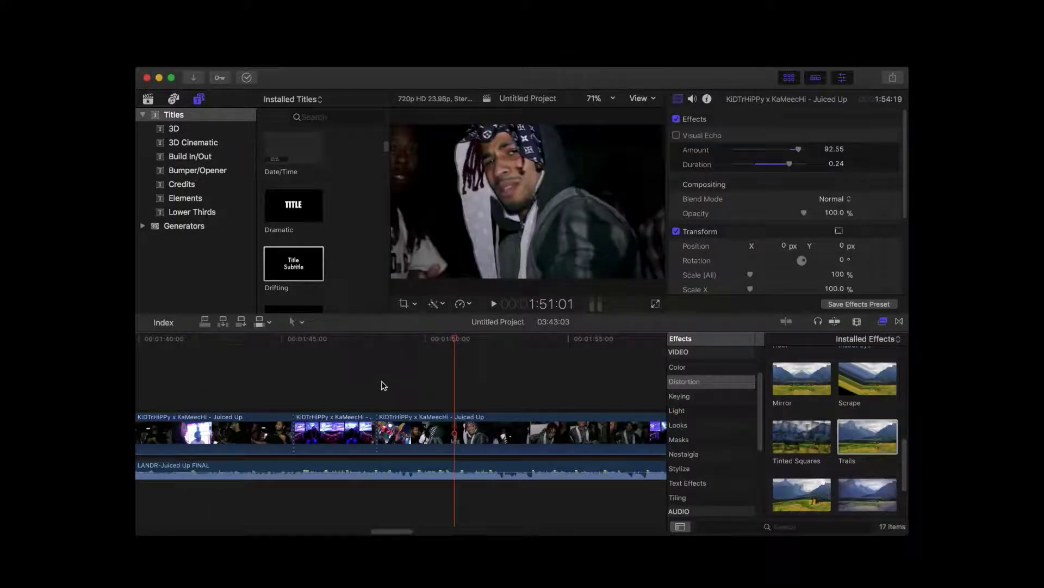
click(372, 388)
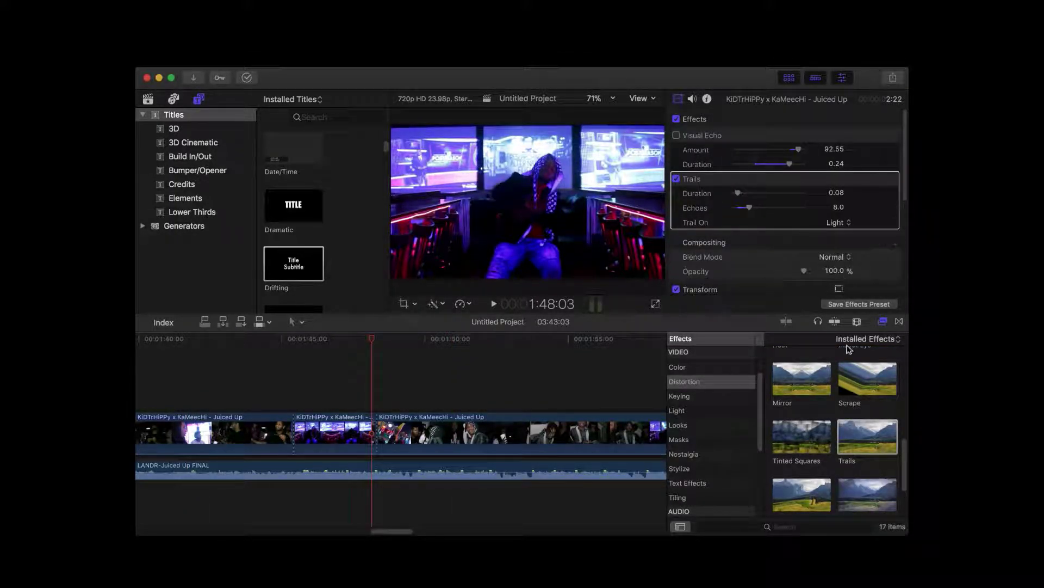
Step: Apply Trails to the third clip, blade it near 1:54, and select the second clip
drag(872, 432, 445, 423)
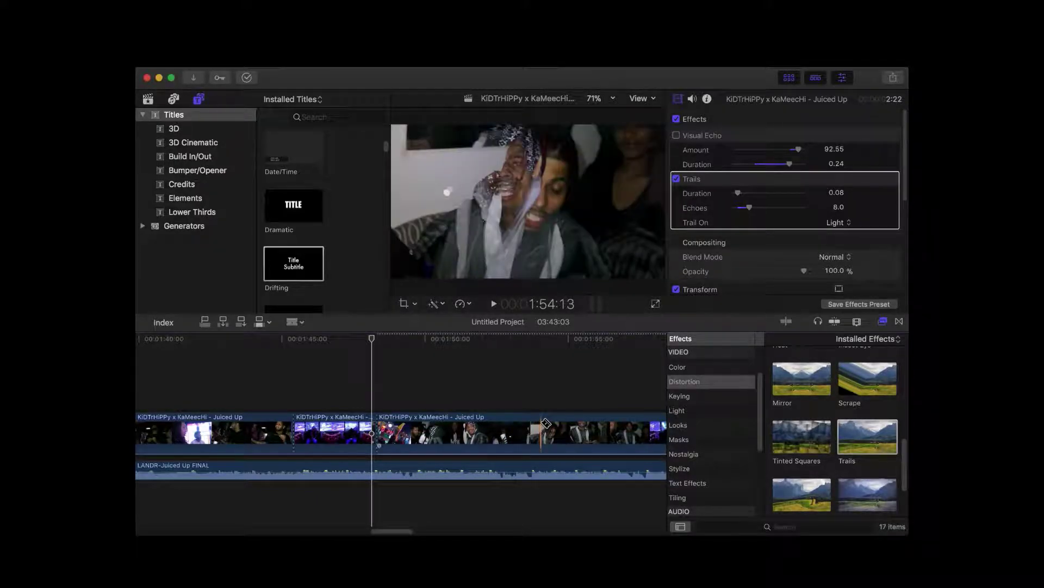
click(537, 425)
key(a)
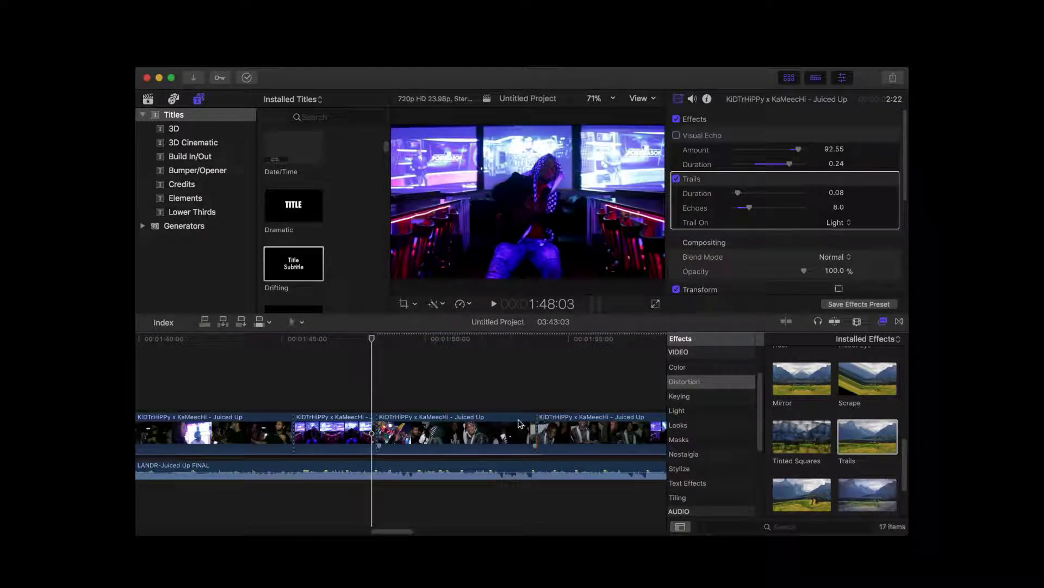
click(334, 436)
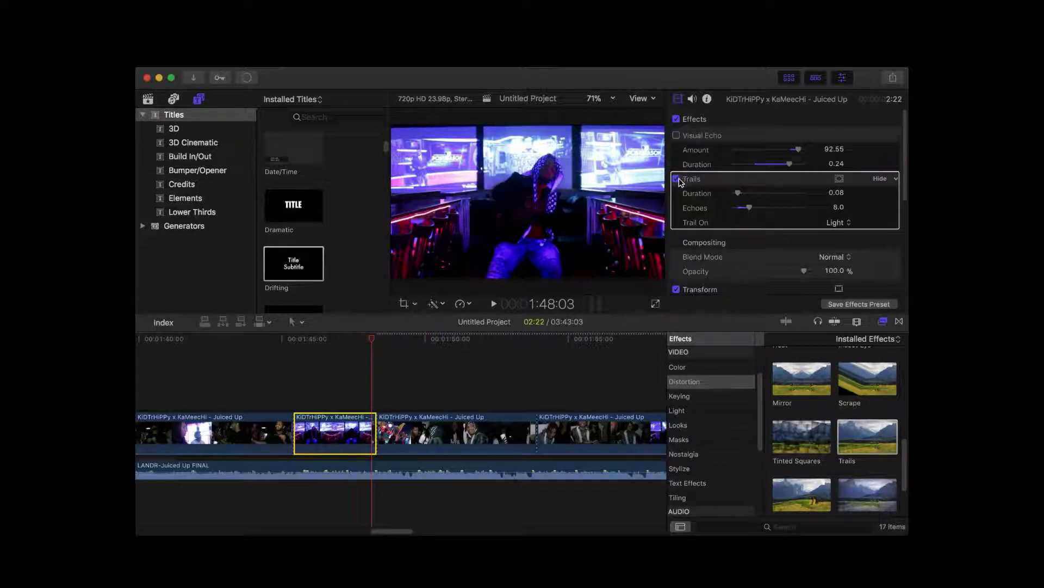
Step: Play from 1:44:18, untick Trails on the long fourth clip, then select the short third clip
click(276, 388)
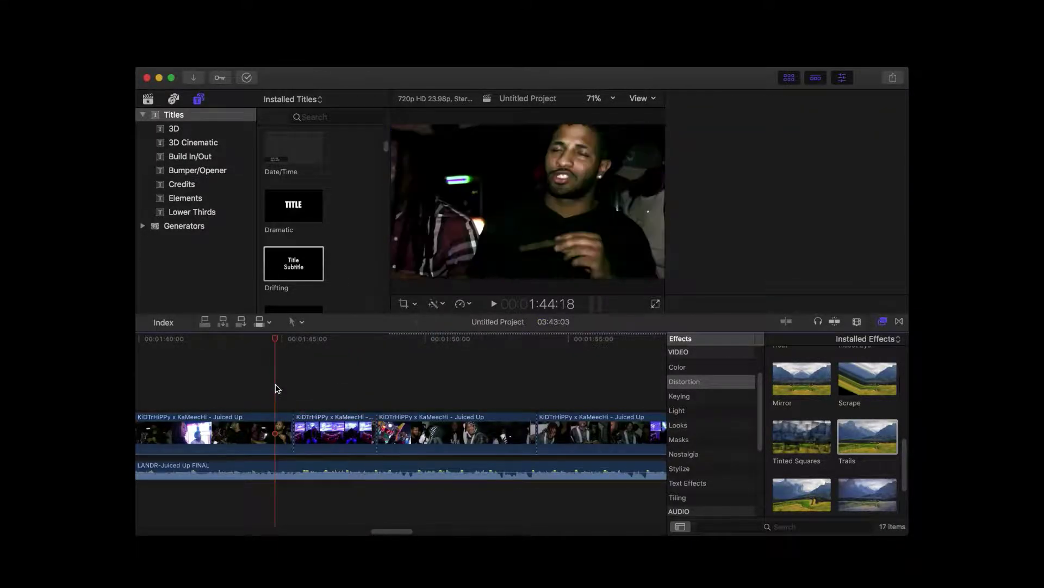
key(space)
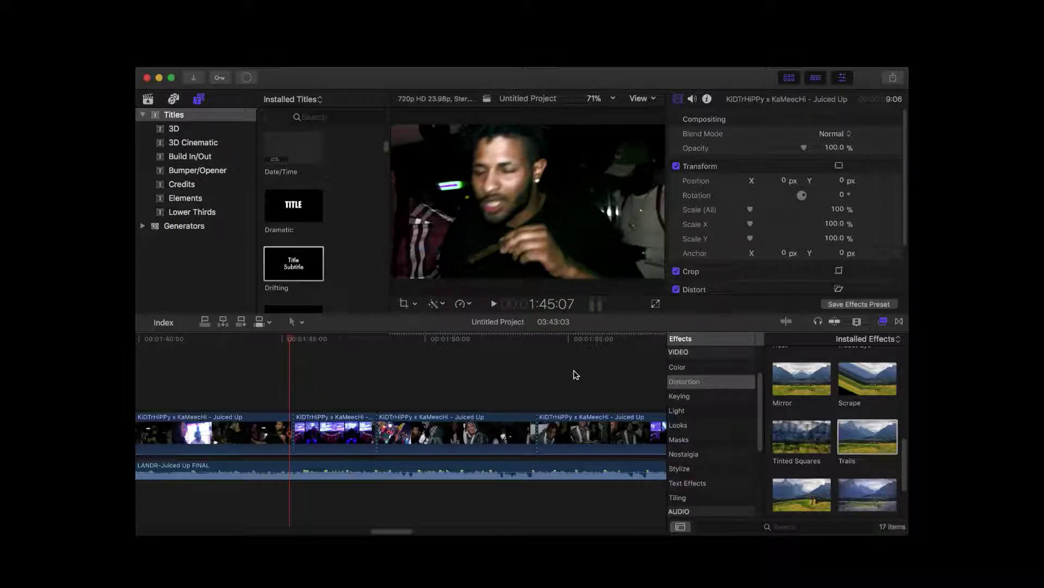
scroll(576, 375, right, 3)
click(526, 436)
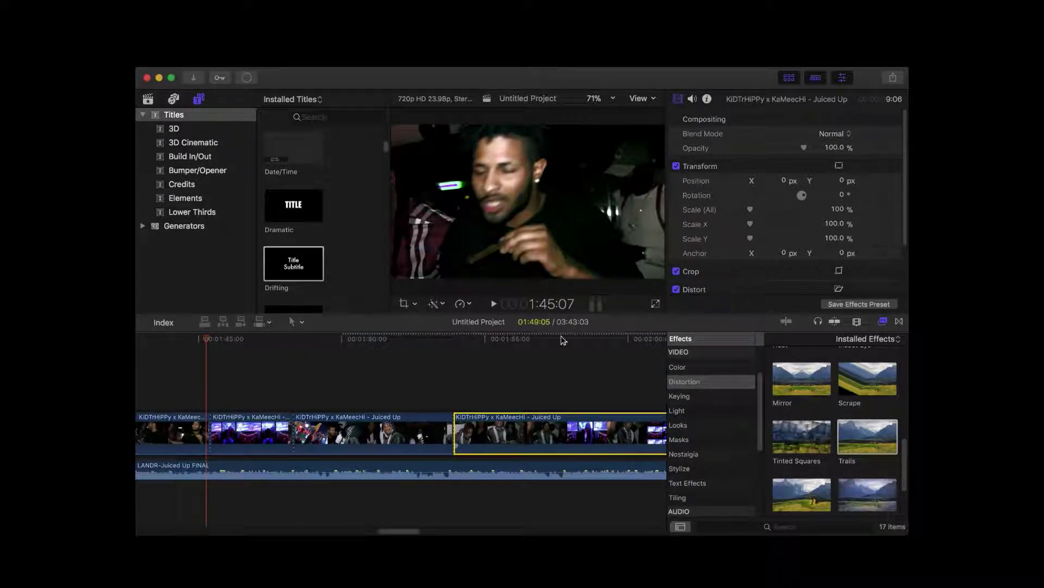
click(676, 179)
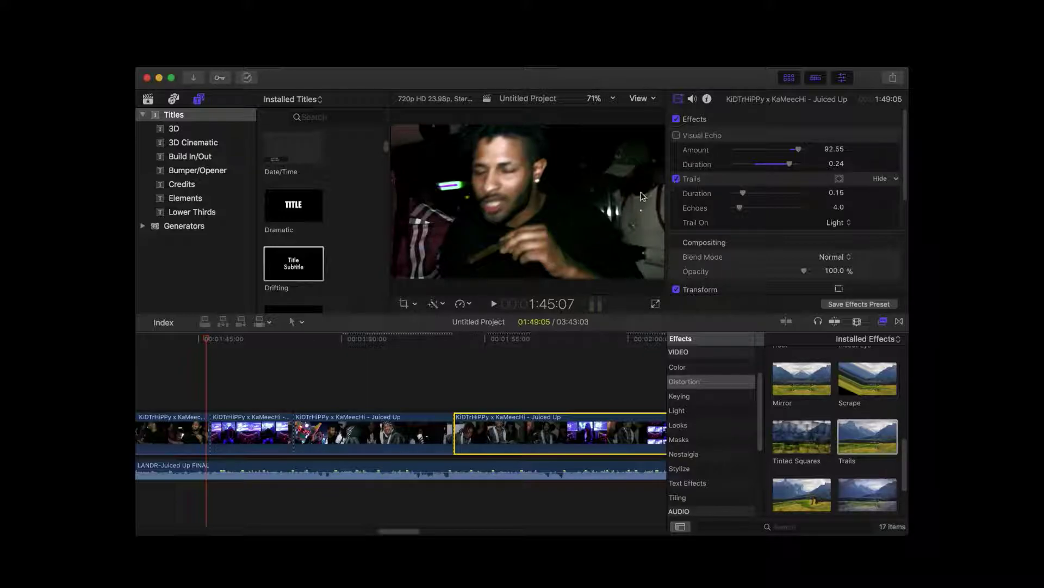
click(403, 432)
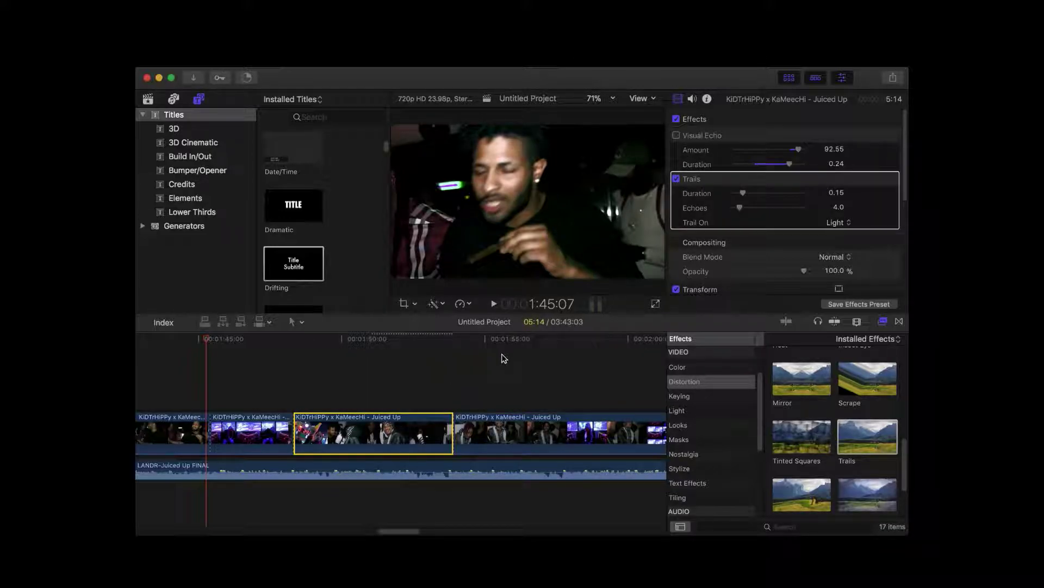
scroll(505, 358, left, 5)
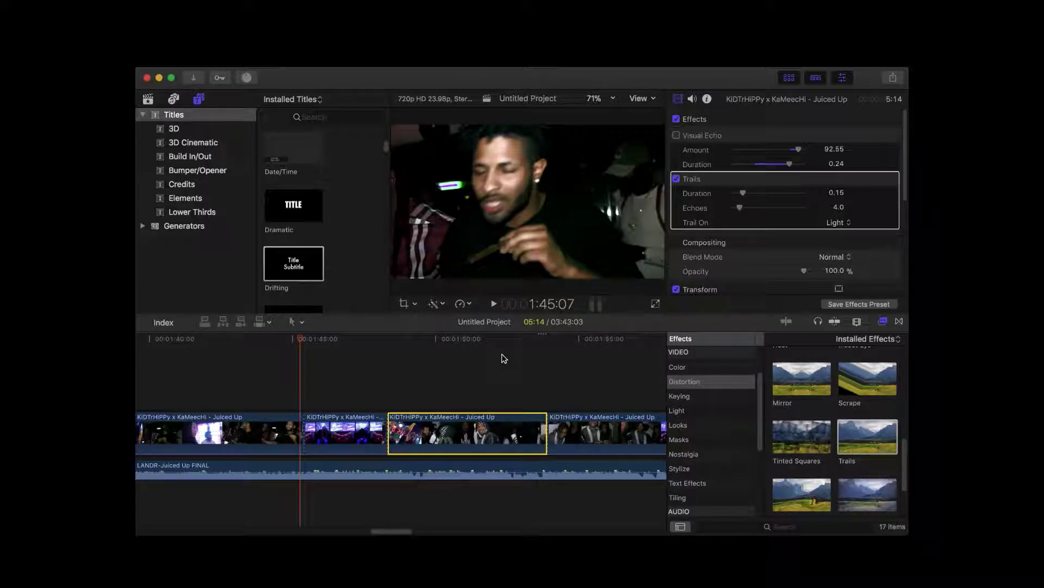
key(space)
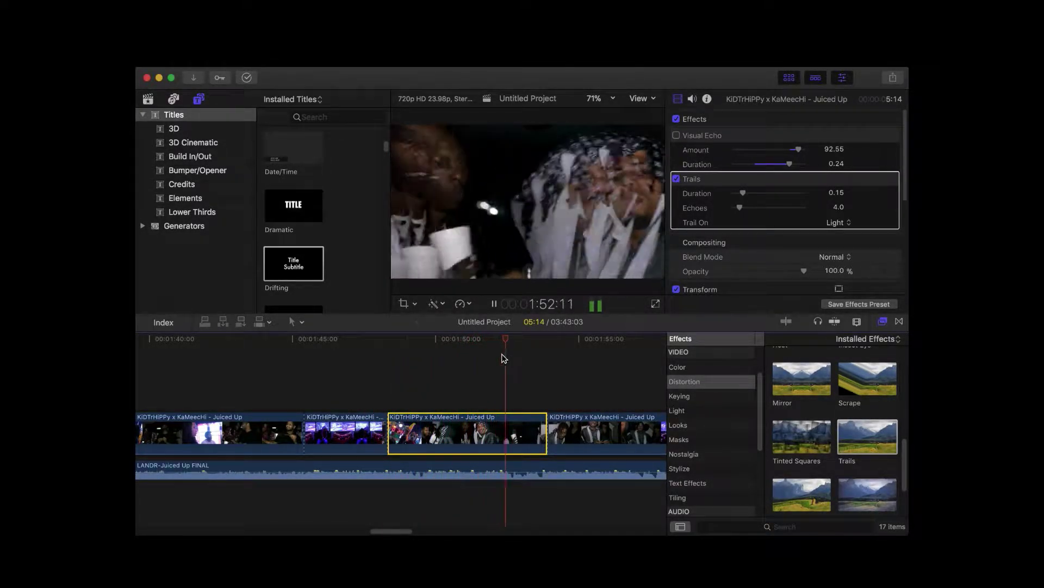
click(389, 390)
key(space)
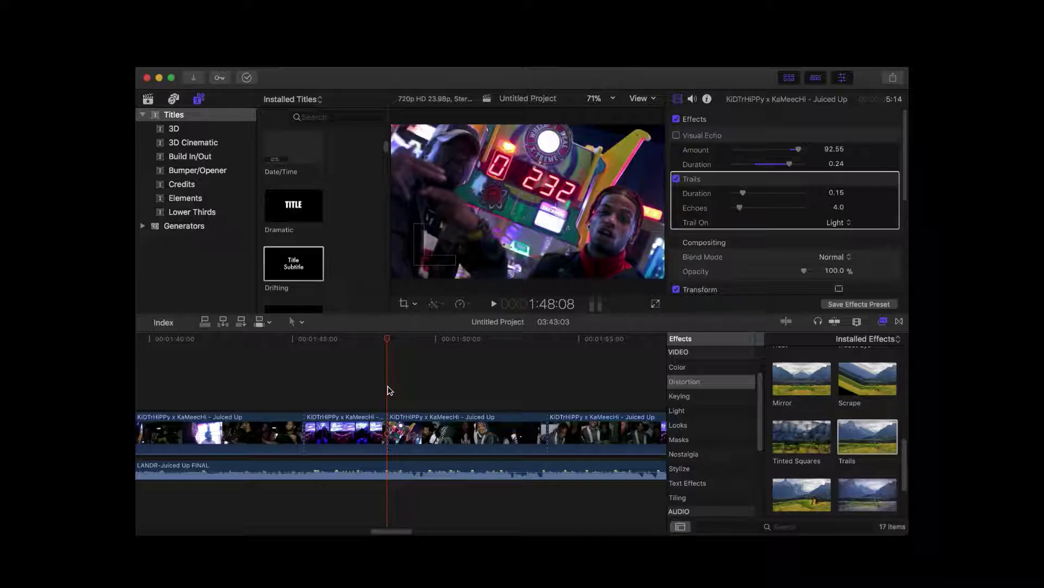
key(space)
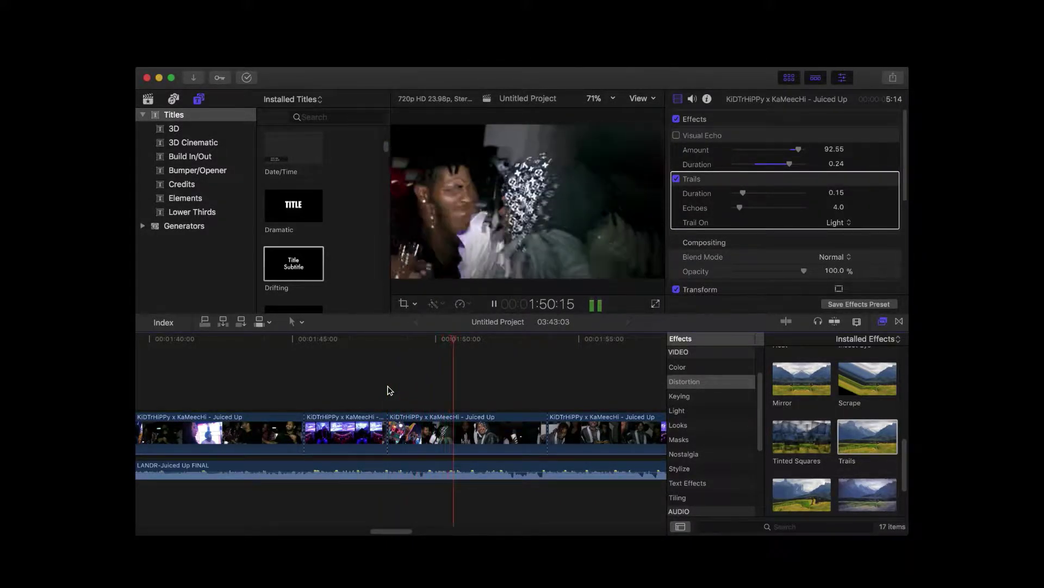
key(space)
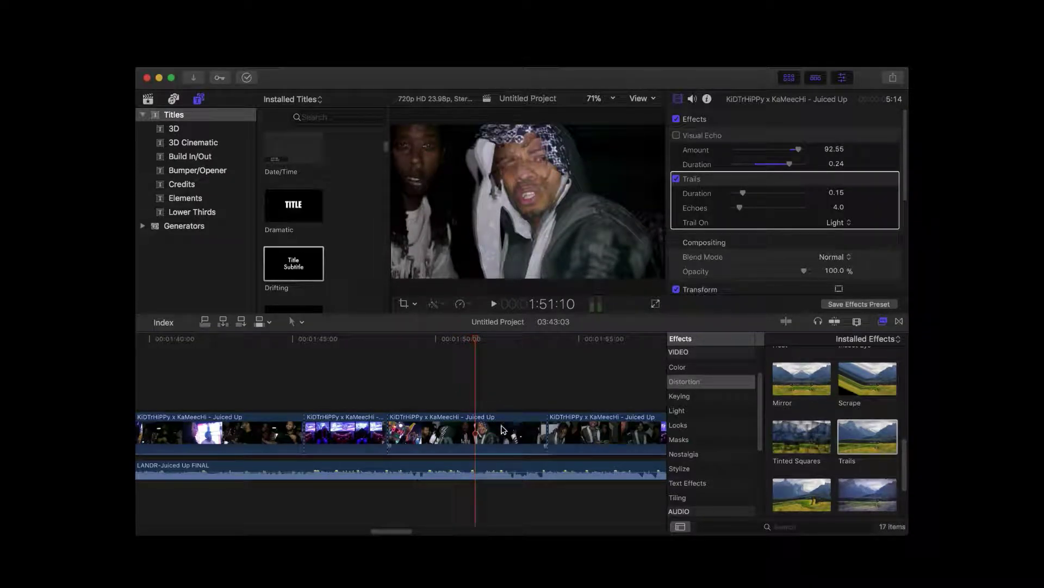
click(478, 423)
key(space)
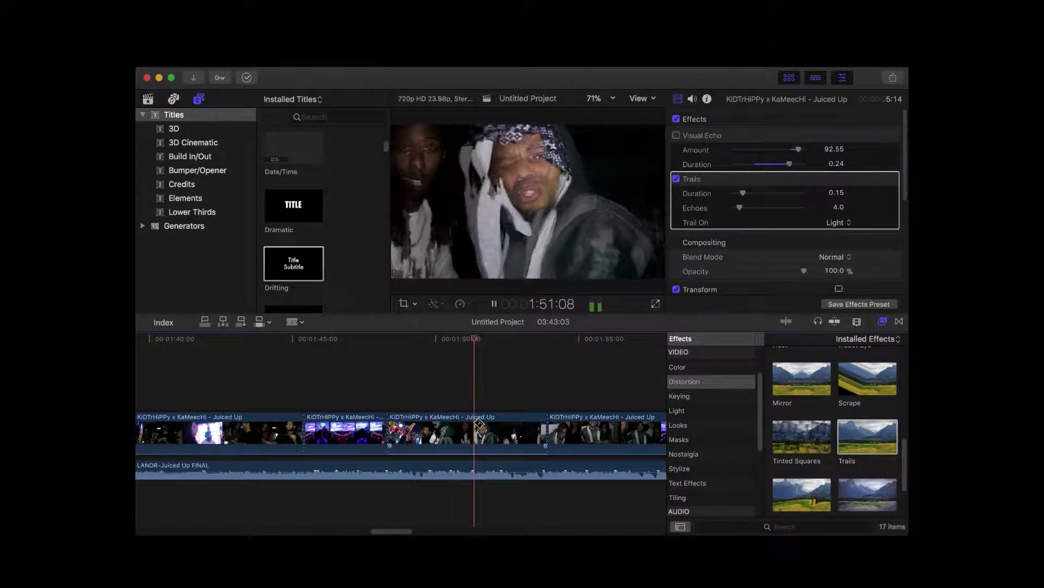
key(space)
Step: Replay from 1:50, cut at 1:51:17 and turn off Trails on the 3:09 clip before it
click(448, 383)
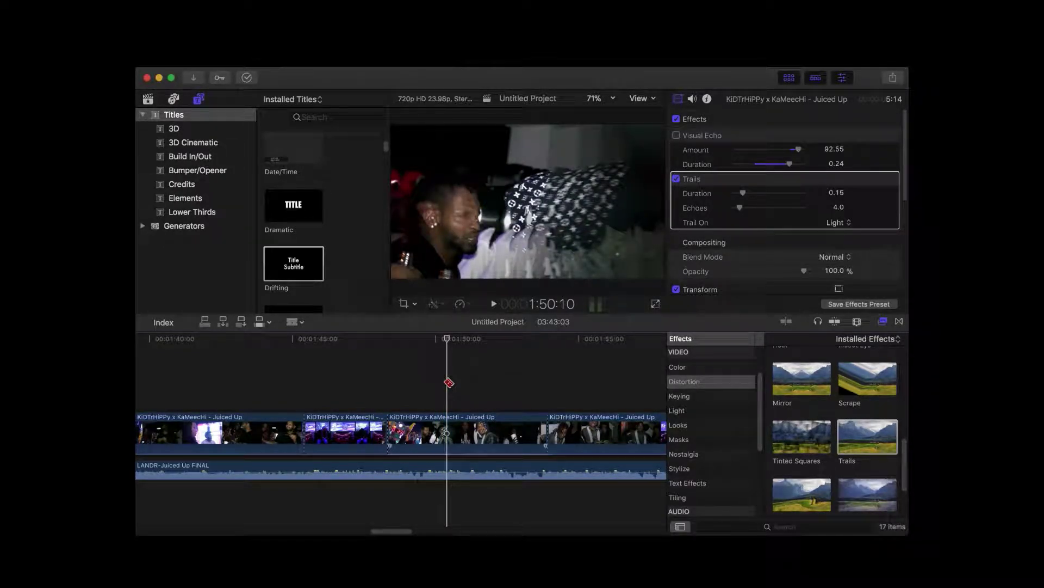
key(space)
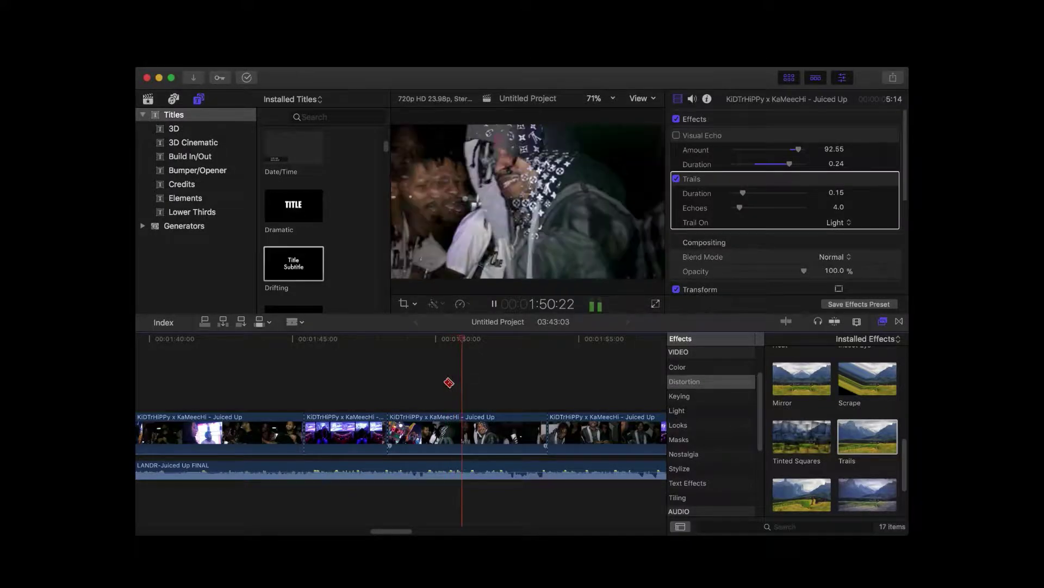
key(space)
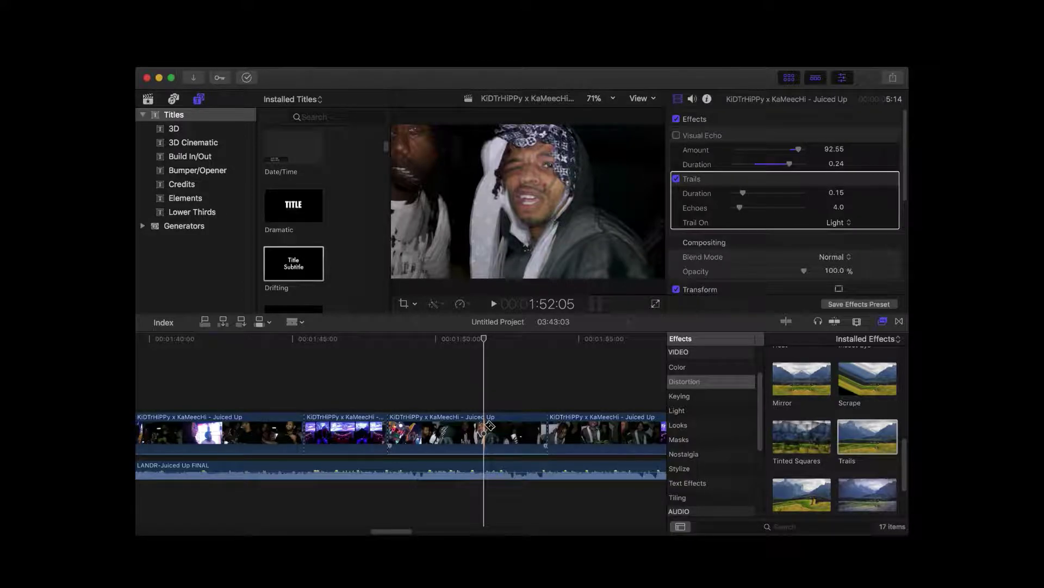
click(485, 427)
key(a)
click(459, 426)
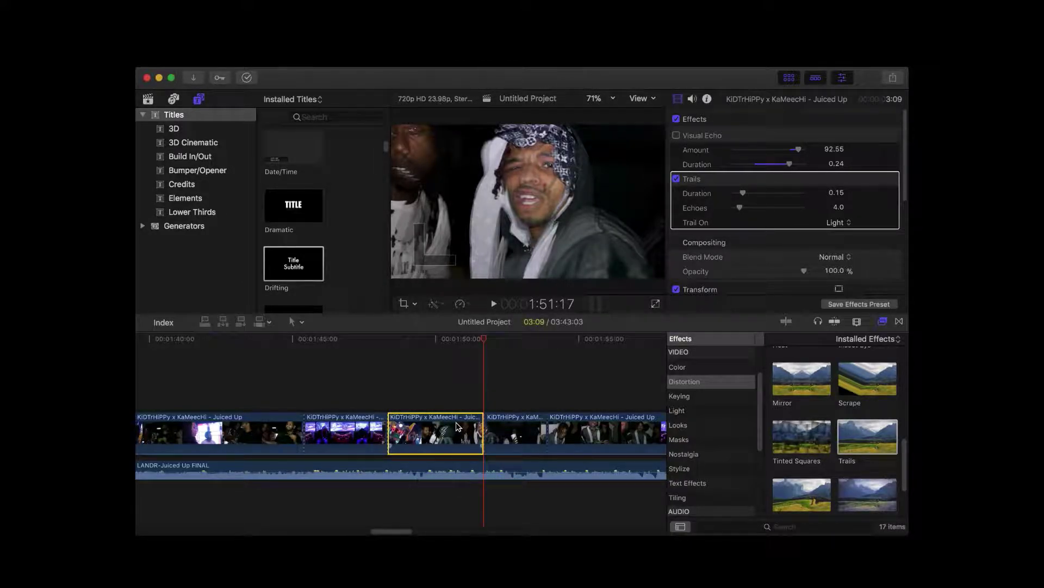
click(678, 180)
Step: Preview from 1:47:15 and 1:50:11, then select the clip ending near 1:51 and zoom in
click(454, 384)
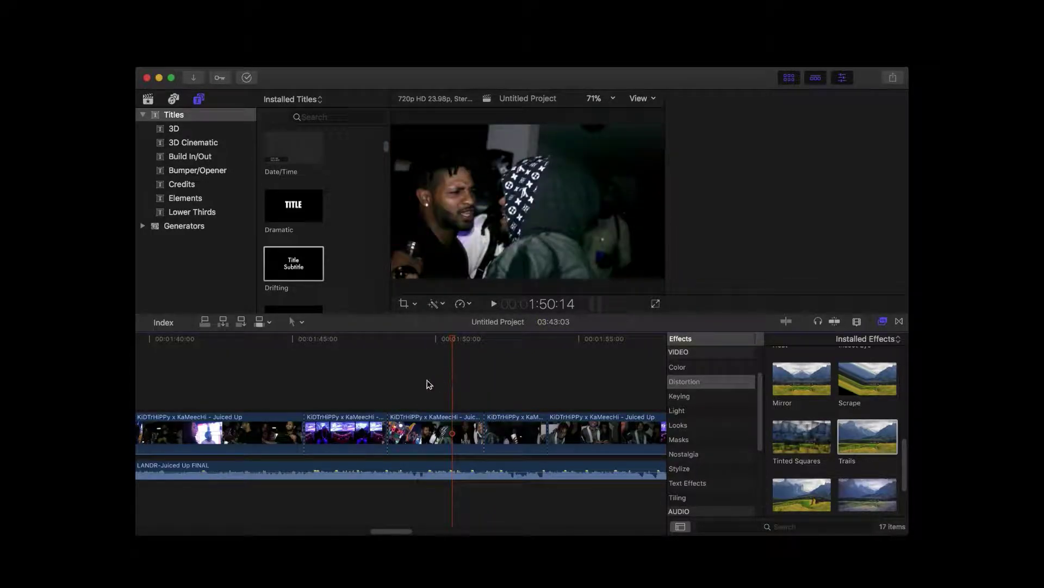
click(368, 387)
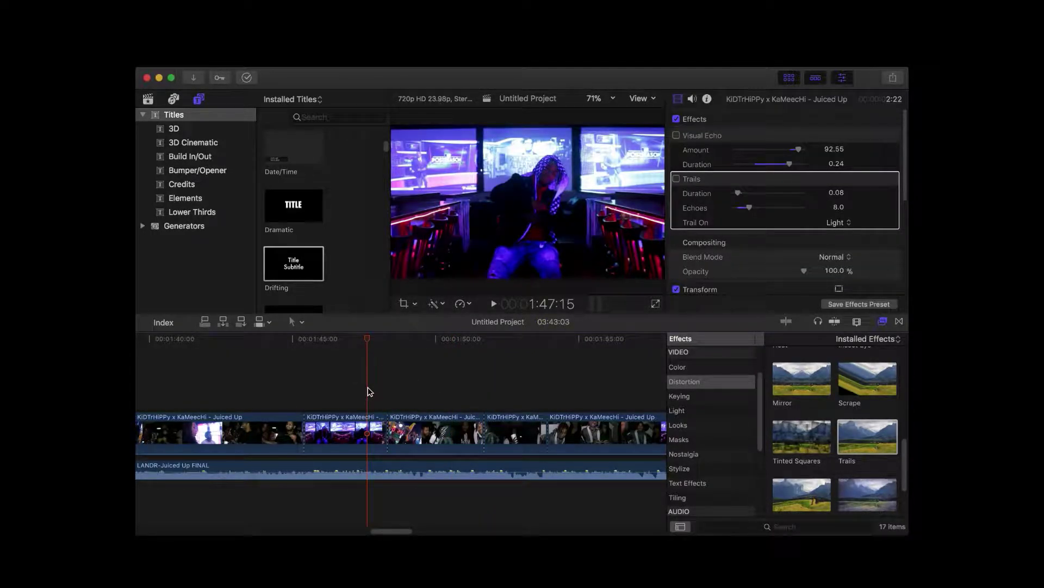
key(space)
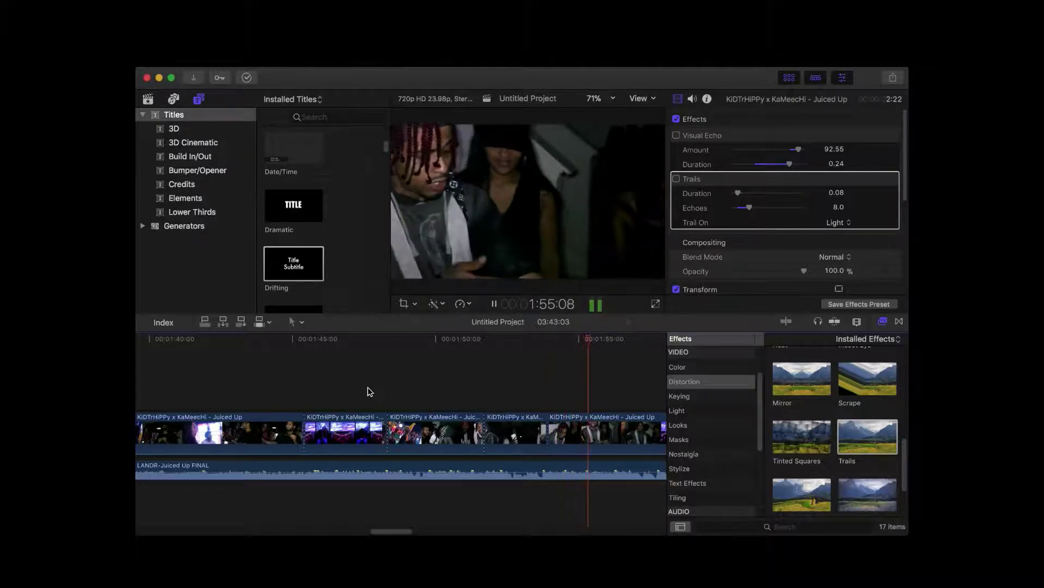
key(space)
click(454, 401)
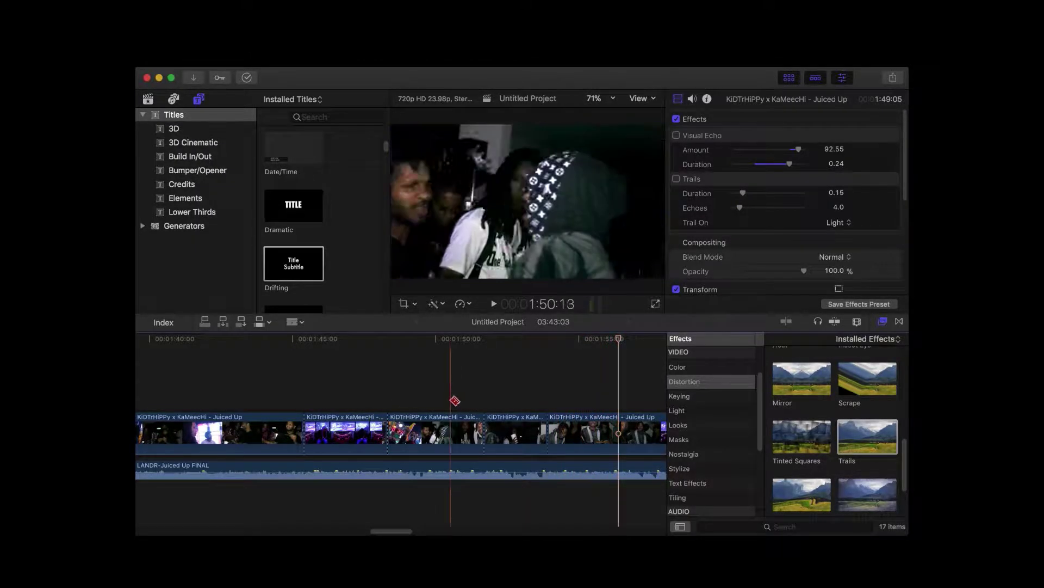
key(space)
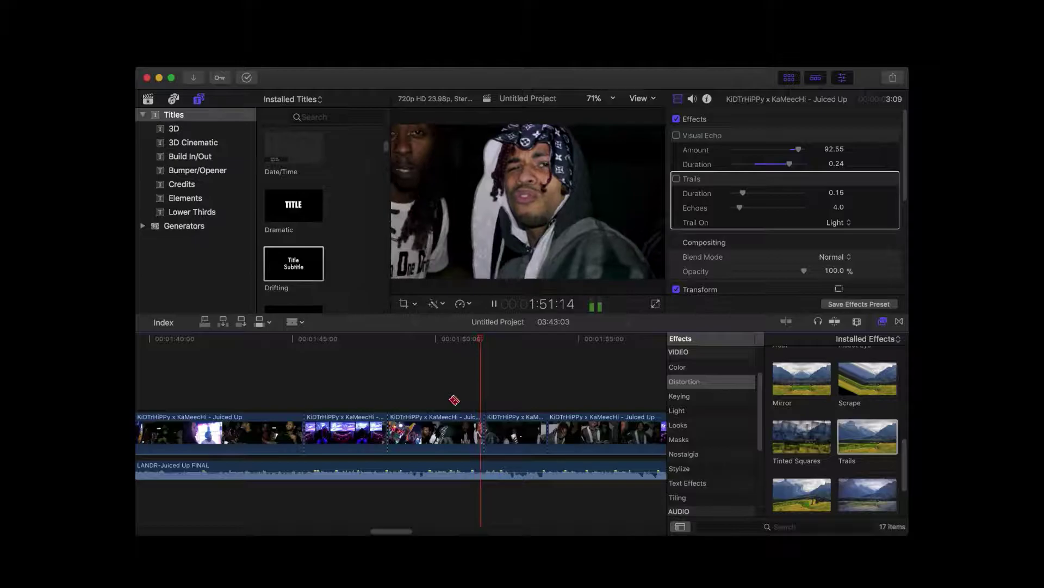
key(space)
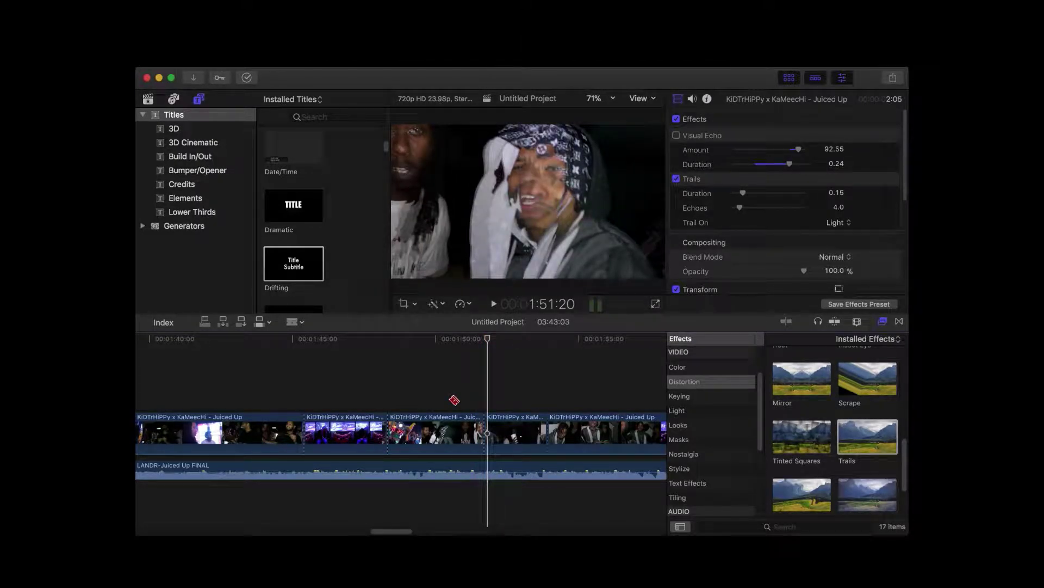
click(482, 433)
key(super+equal)
key(super+equal)
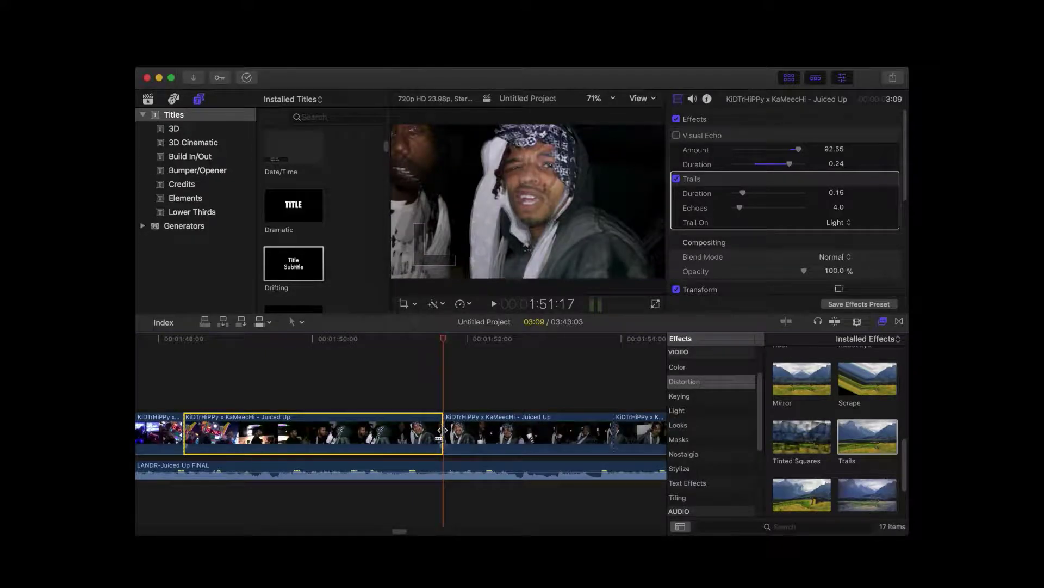
Step: Trim the Trails clip's end by three frames (3:09 to 3:05) and play back from 1:48:15
drag(439, 430, 435, 433)
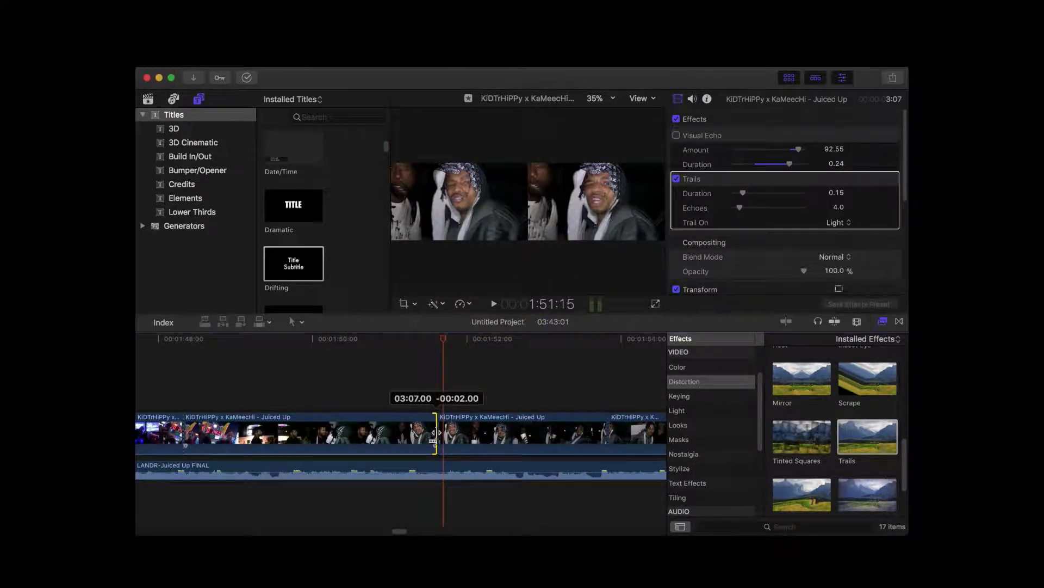
drag(436, 432, 430, 430)
scroll(441, 368, left, 5)
scroll(440, 369, left, 3)
click(415, 401)
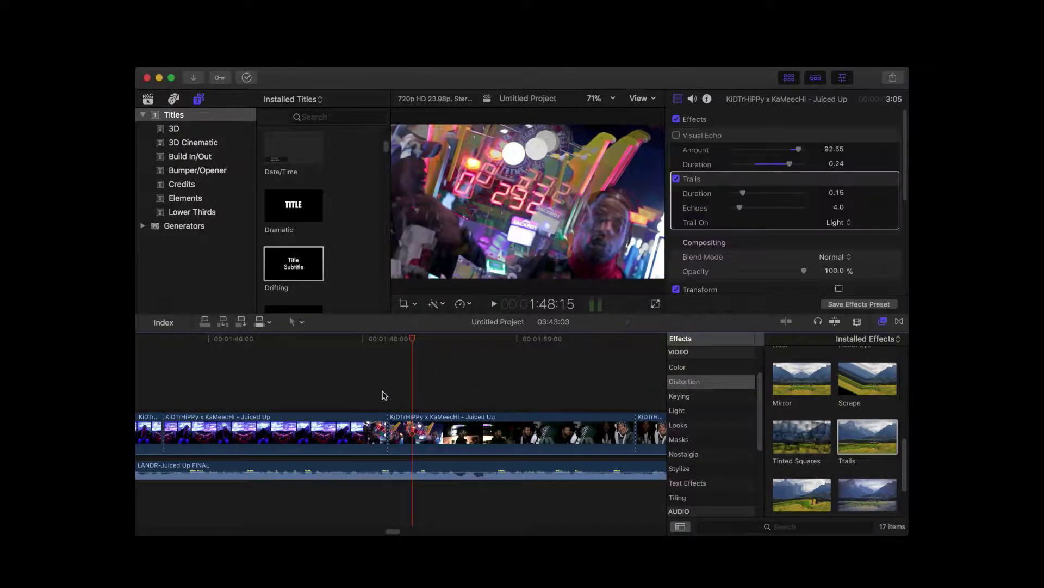
key(space)
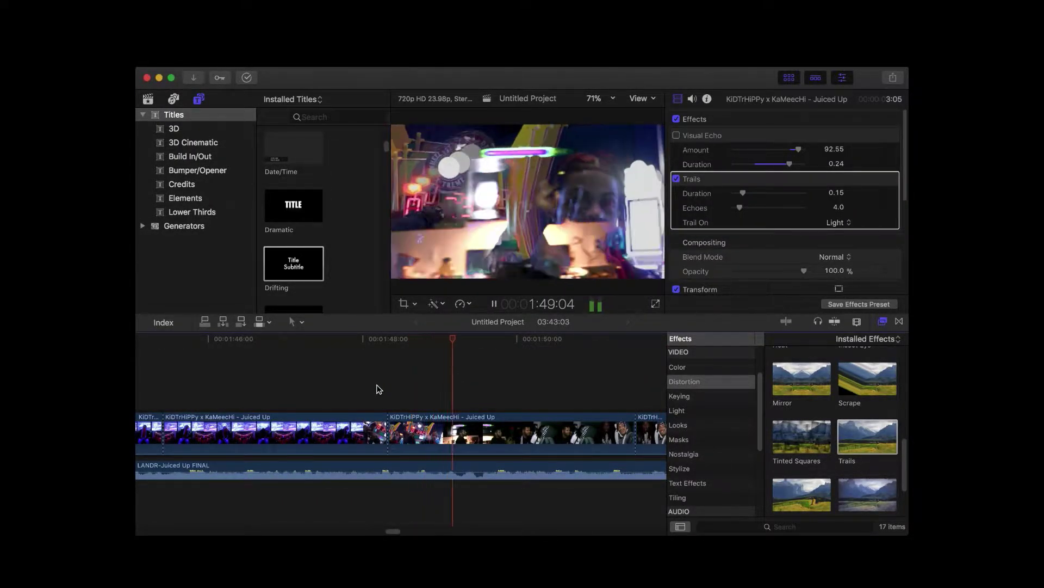
key(space)
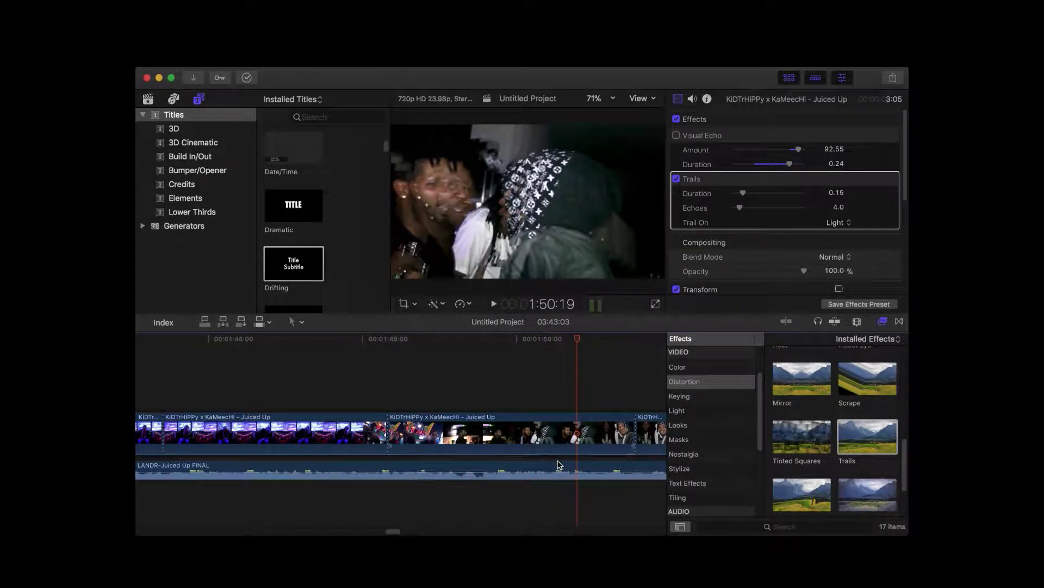
Step: Untick Trails on the clip around 1:50 and play from 1:48:03 to 1:54:23
click(412, 428)
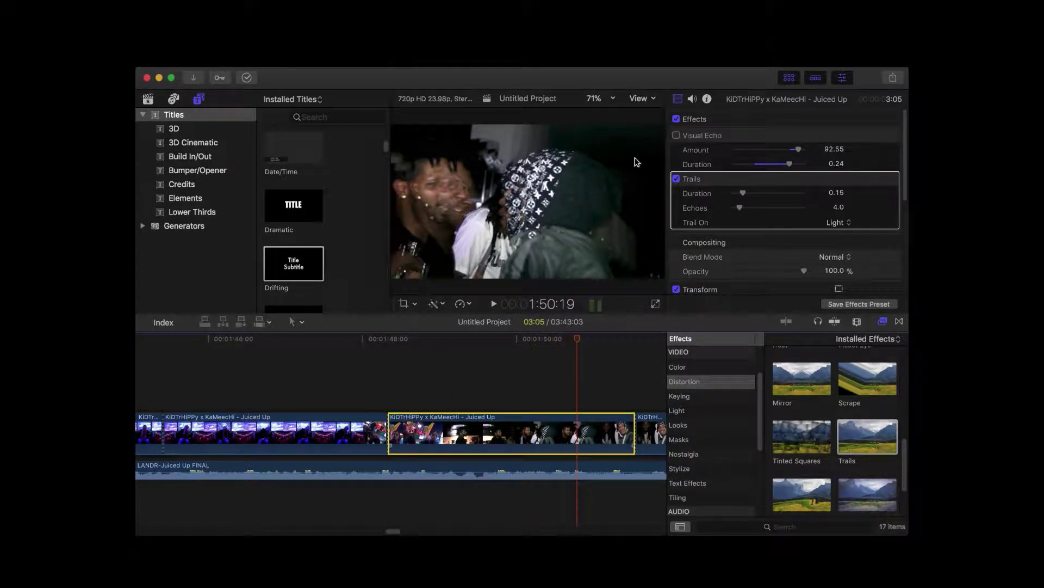
click(677, 179)
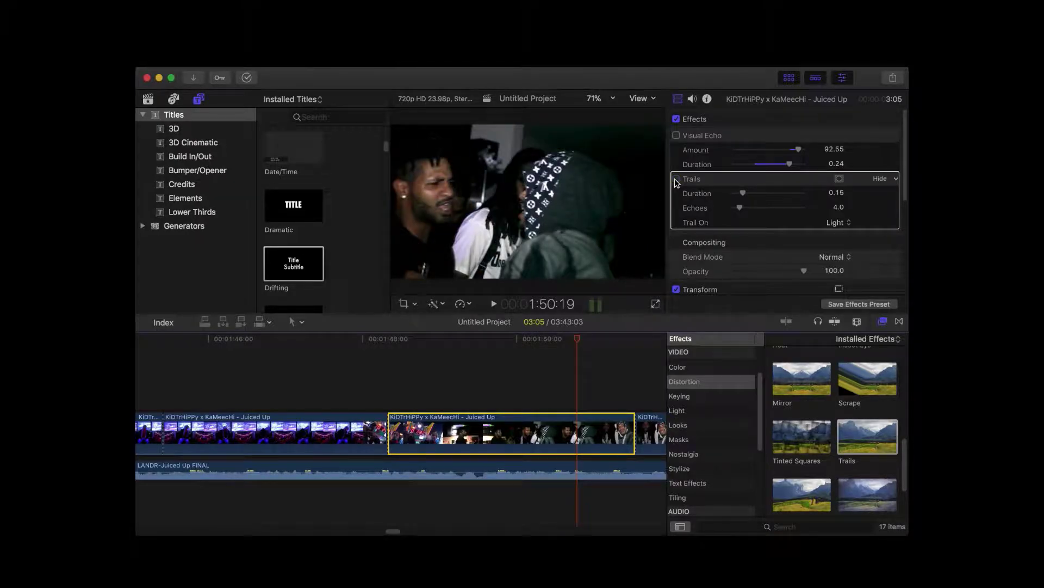
click(375, 384)
key(space)
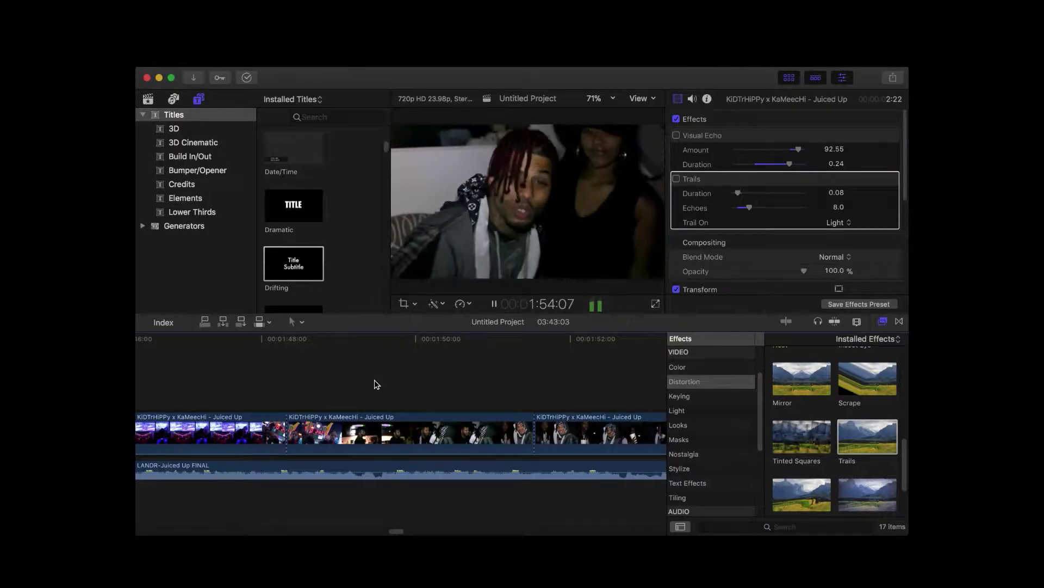
key(space)
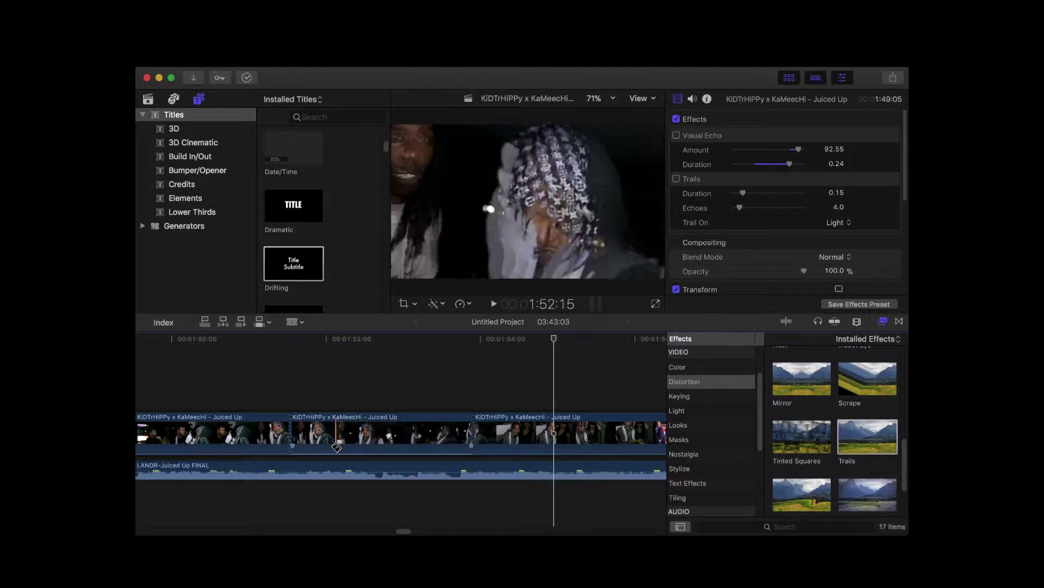
Step: Blade the clip at the lyric change, enable Trails on the short piece, and play from 1:48:03
scroll(308, 447, left, 2)
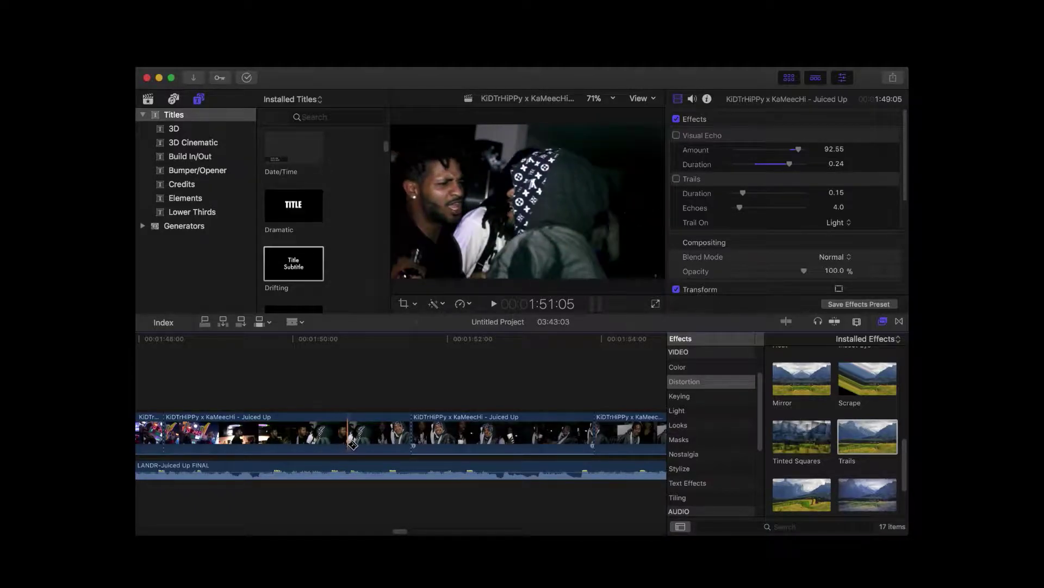
click(372, 439)
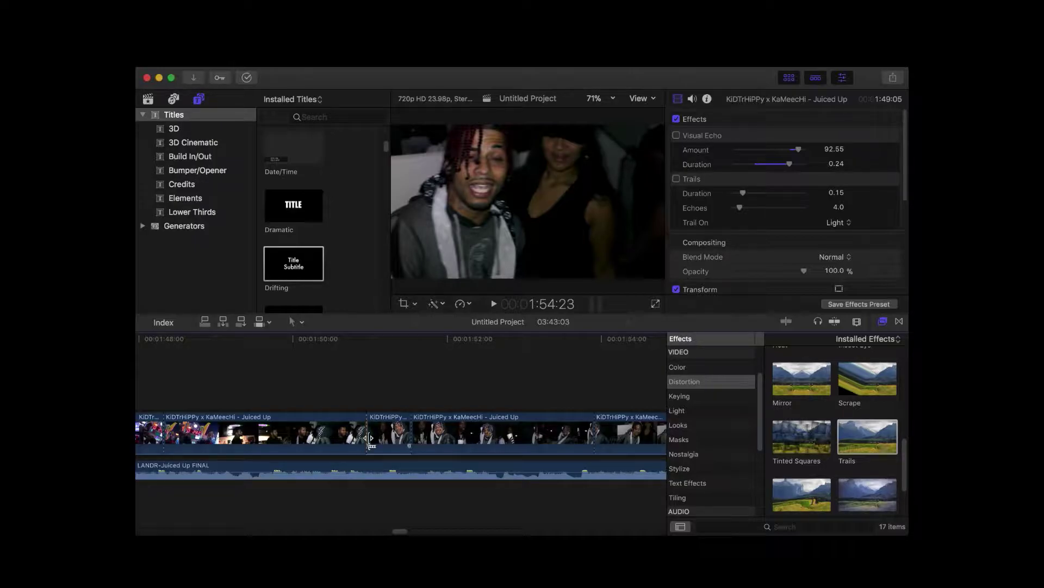
key(a)
click(389, 434)
click(676, 178)
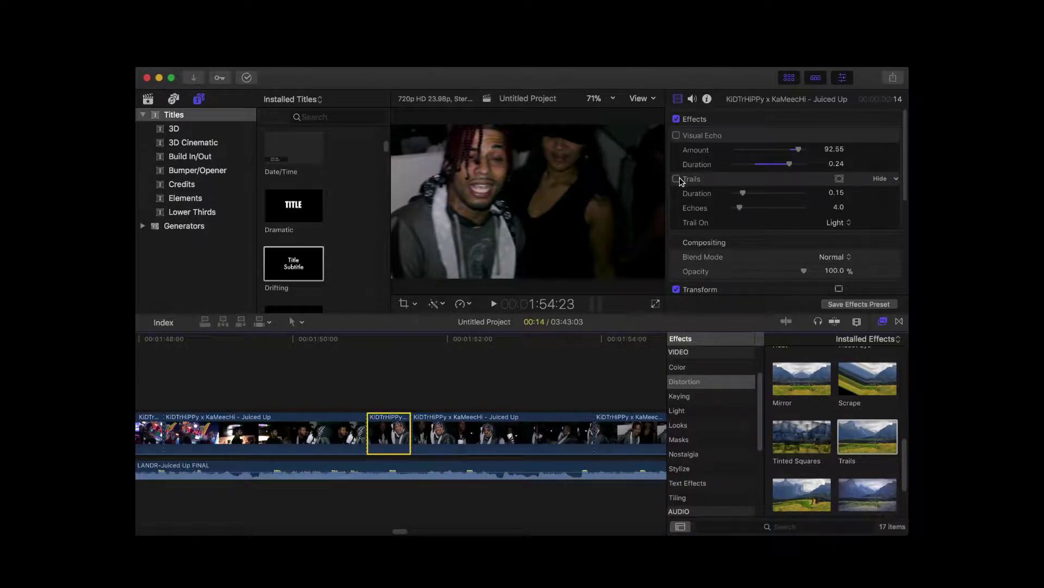
scroll(515, 410, left, 3)
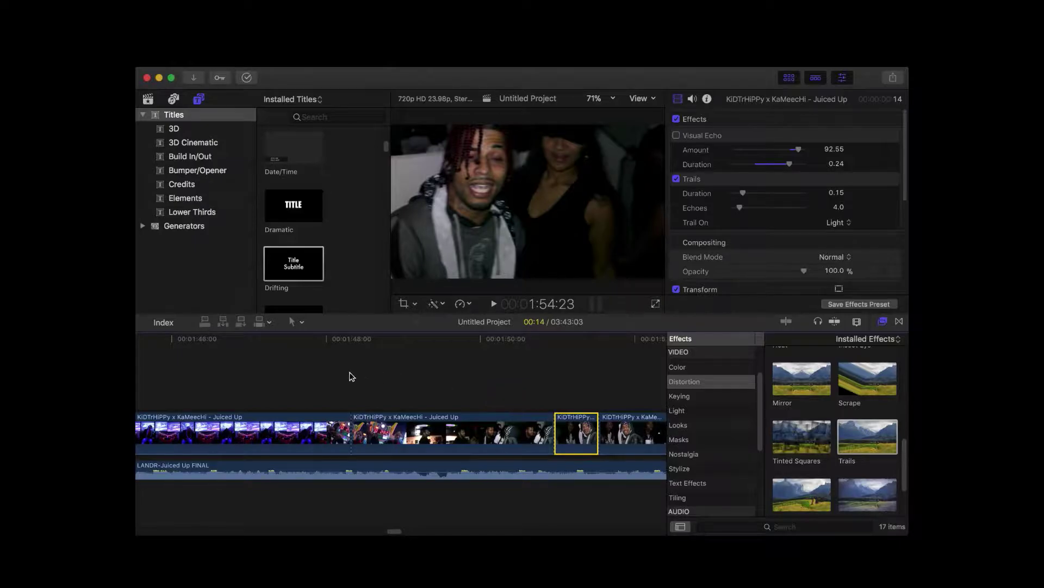
click(337, 388)
key(space)
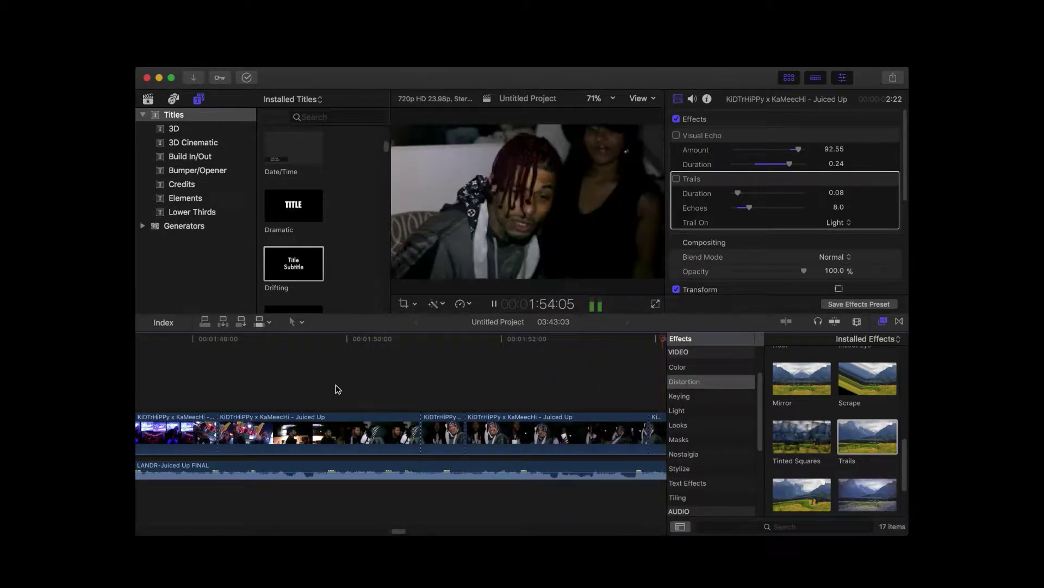
Step: Stop at 1:55:14, drag the edit point near 1:54 six frames later, then zoom out
key(space)
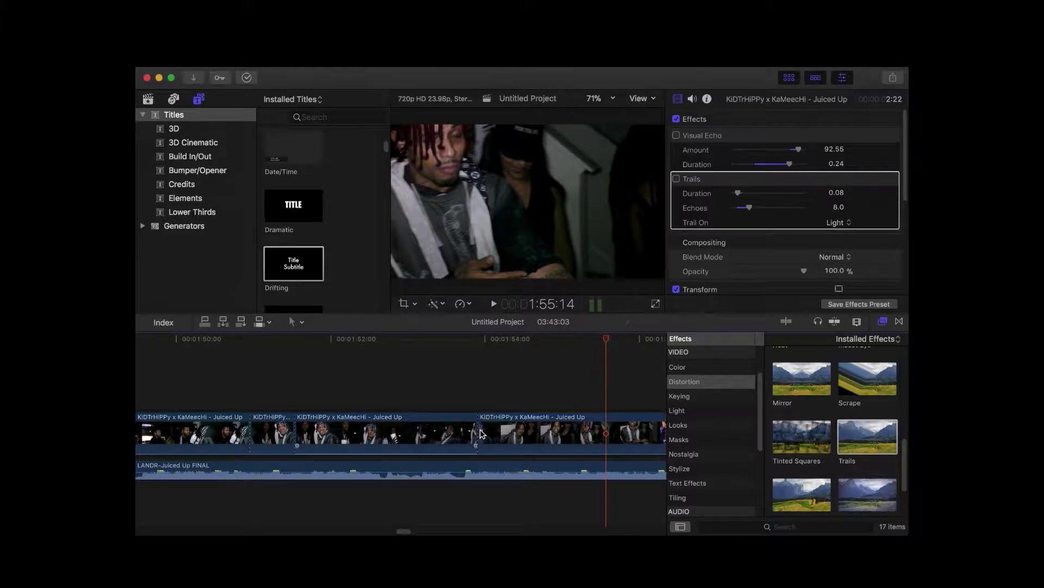
click(479, 433)
drag(479, 432, 492, 433)
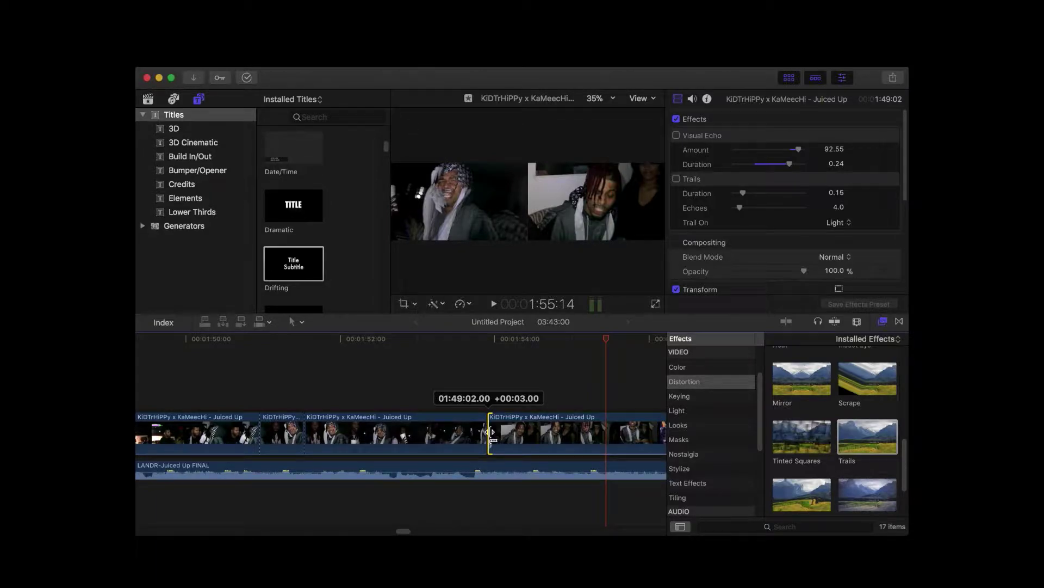
drag(491, 433, 491, 431)
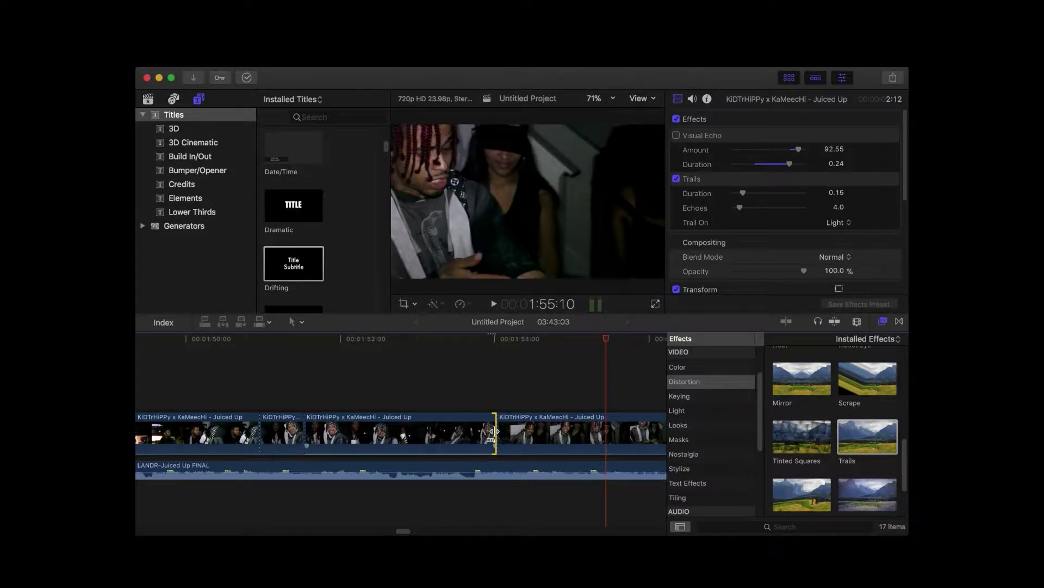
key(super+minus)
key(super+minus)
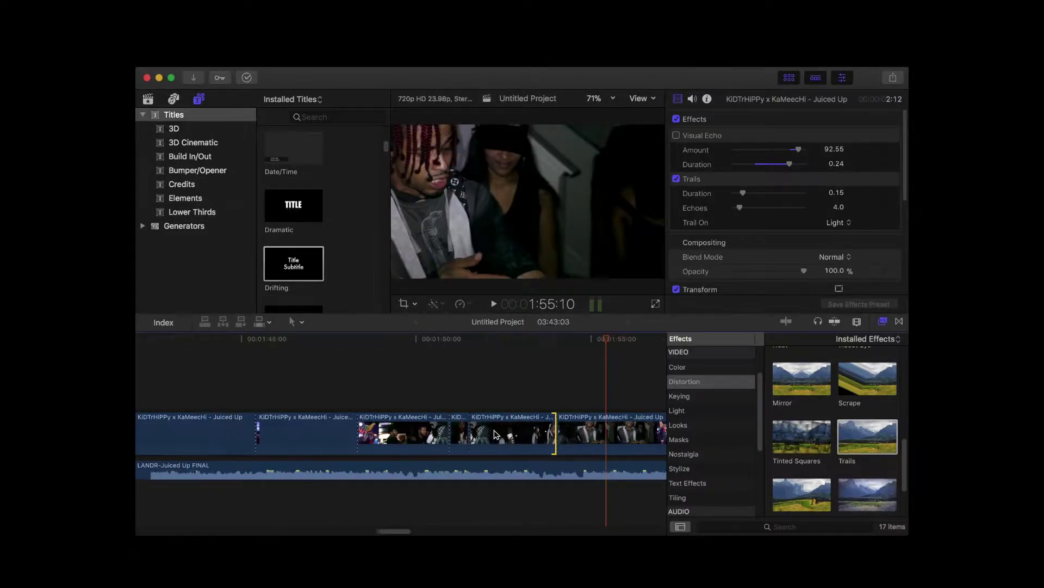
click(416, 397)
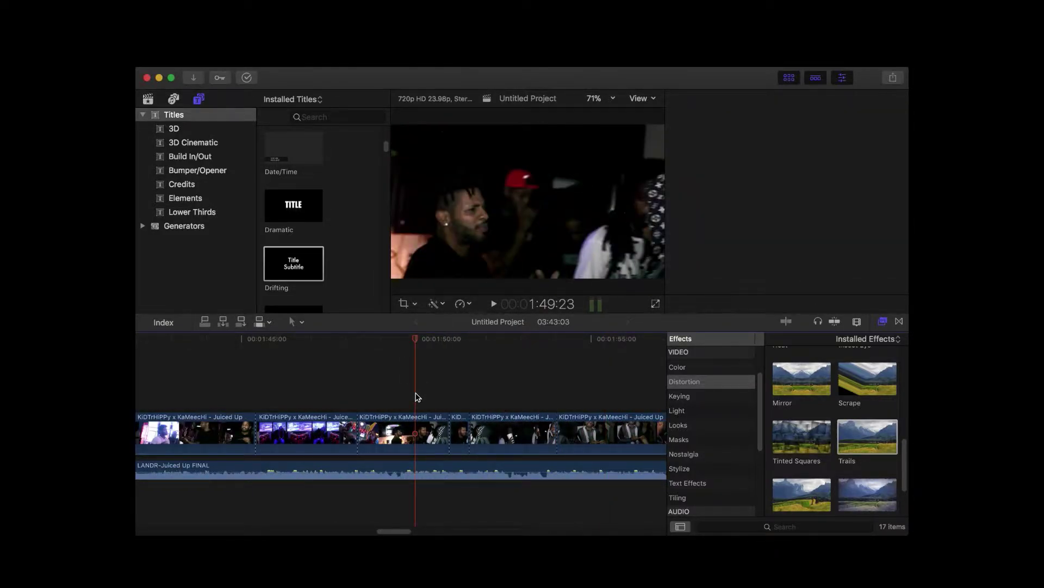
key(c)
key(space)
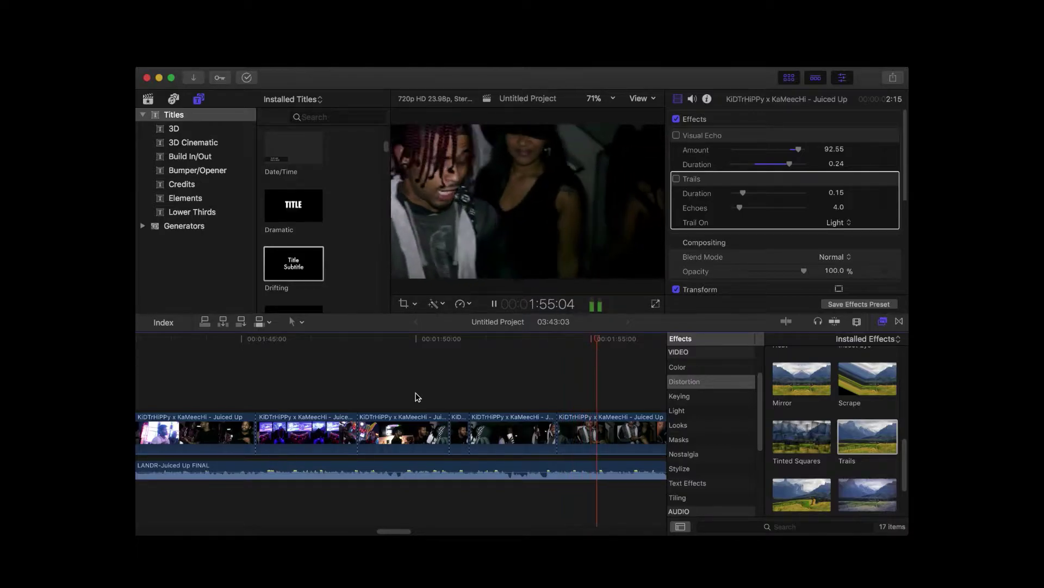
key(space)
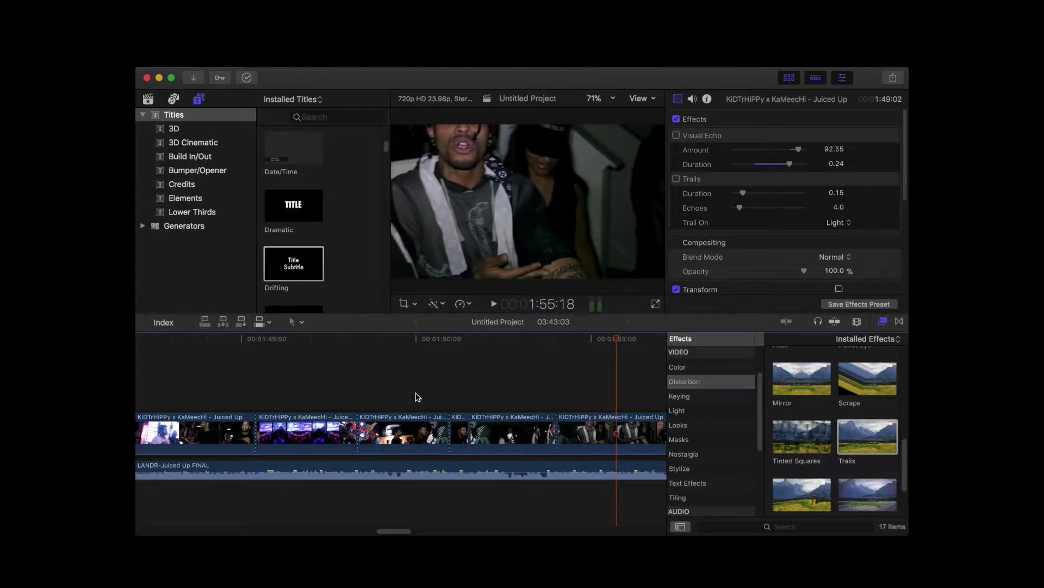